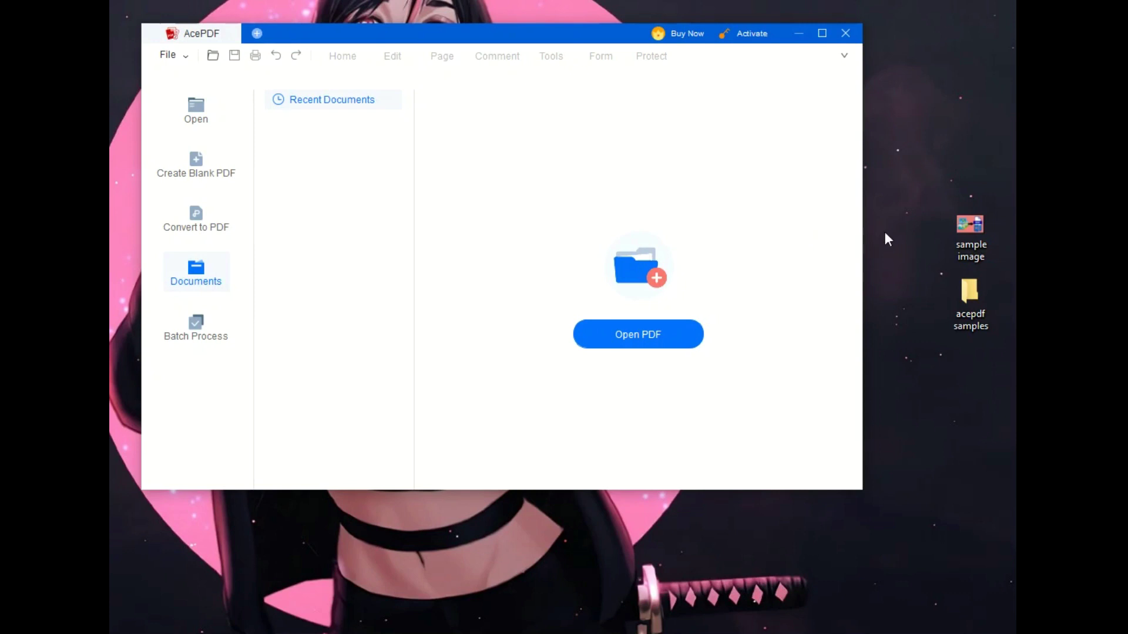
# Drop the sample image onto AcePDF as a new PDF and show the Tools panel
pyautogui.moveTo(970, 230); pyautogui.dragTo(627, 255)
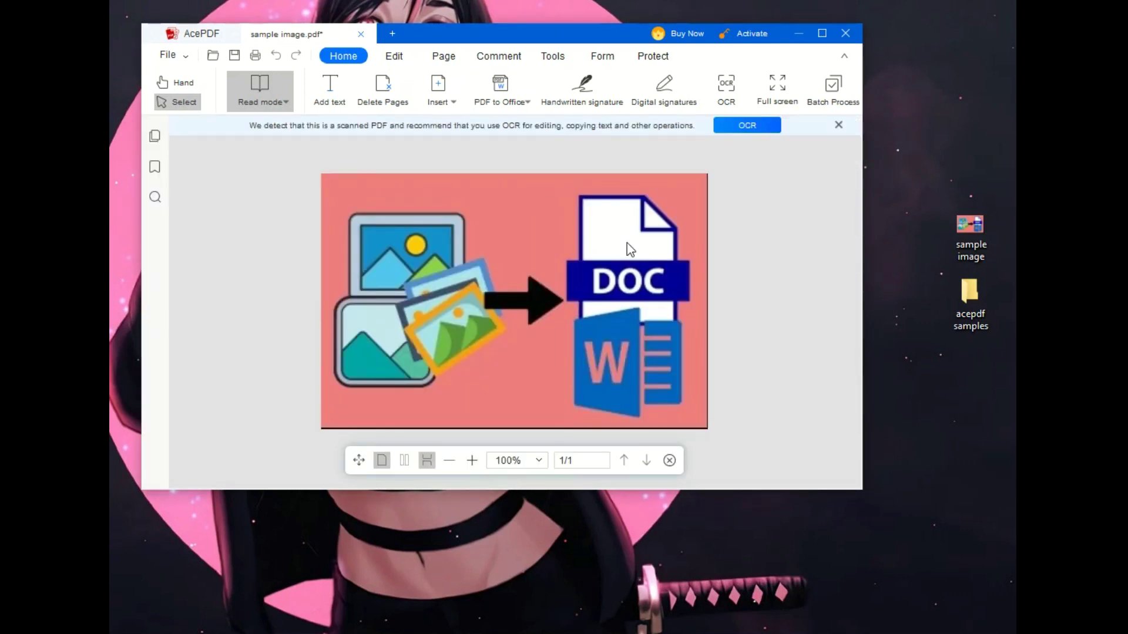
pyautogui.click(553, 56)
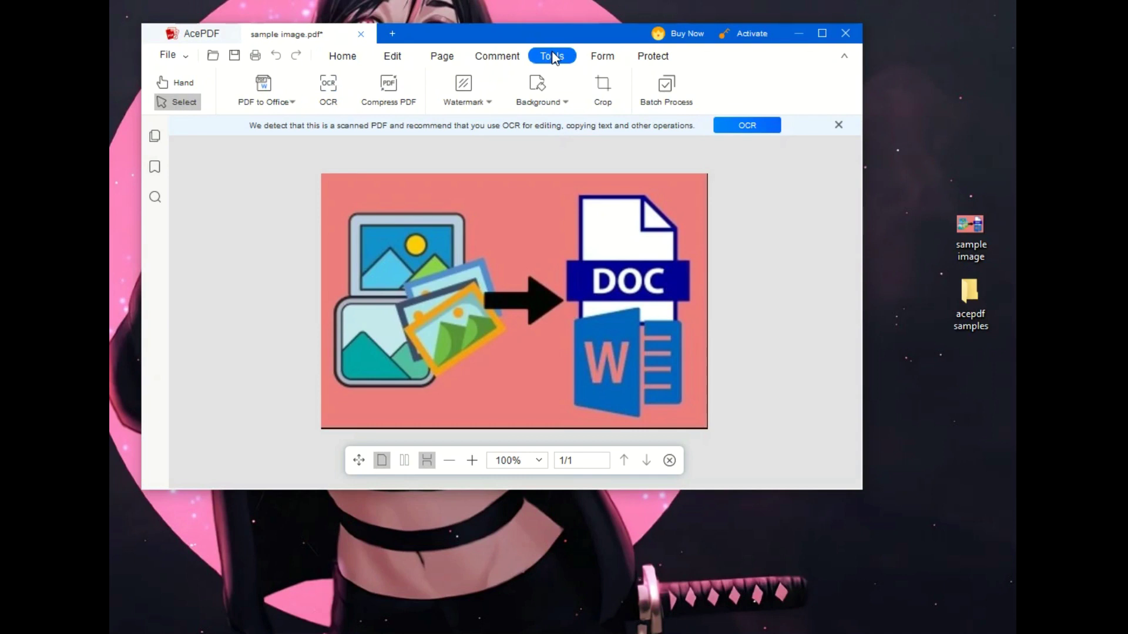
# Run OCR on sample image.pdf with default settings, without saving the original
pyautogui.click(328, 88)
pyautogui.click(541, 516)
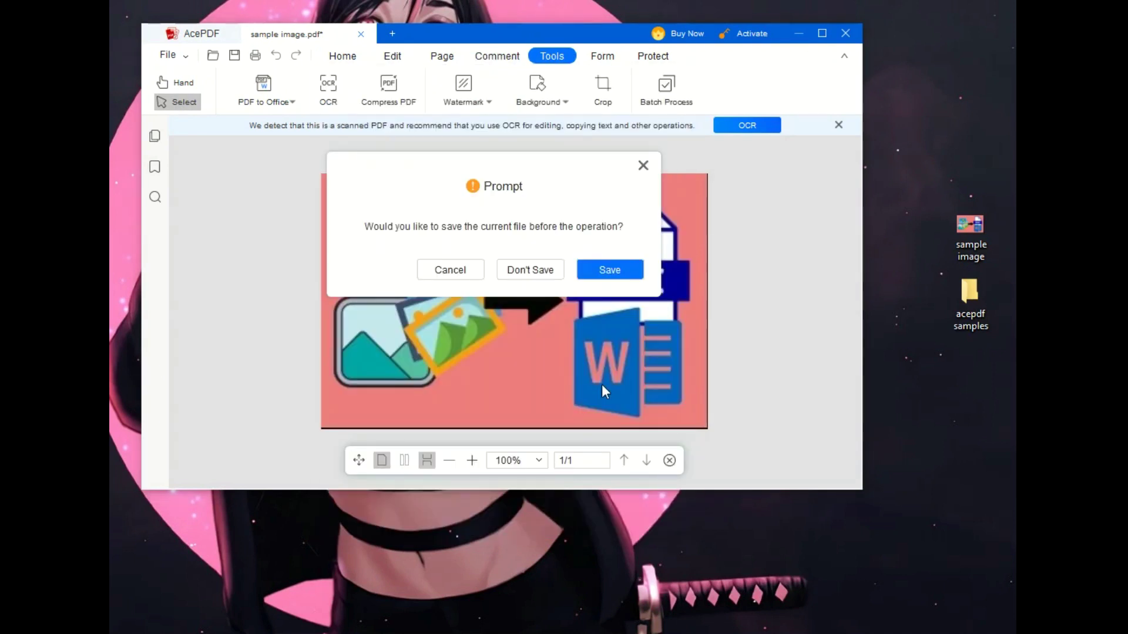
pyautogui.click(529, 271)
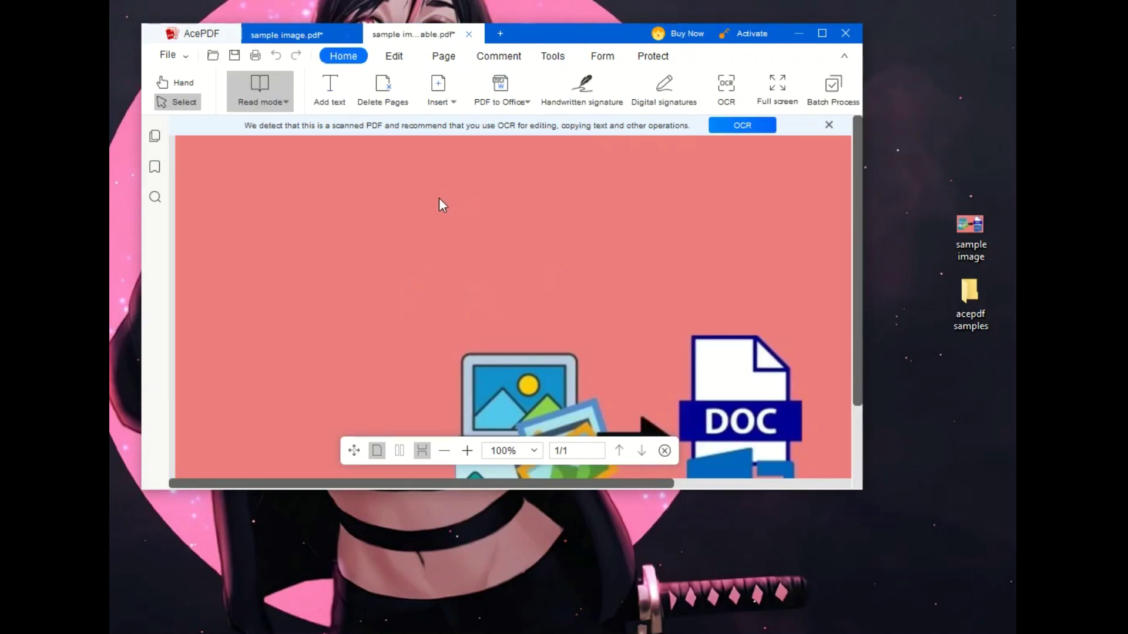
# Save the OCR result as sample image-Editable in Desktop > acepdf samples, then close AcePDF
pyautogui.click(235, 56)
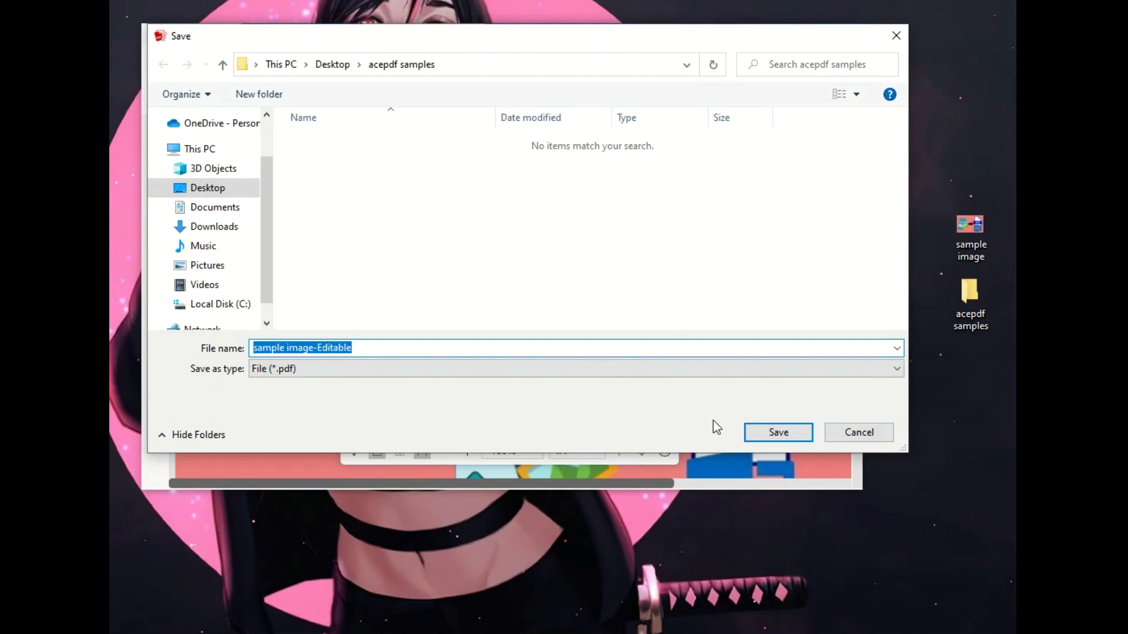
pyautogui.click(784, 431)
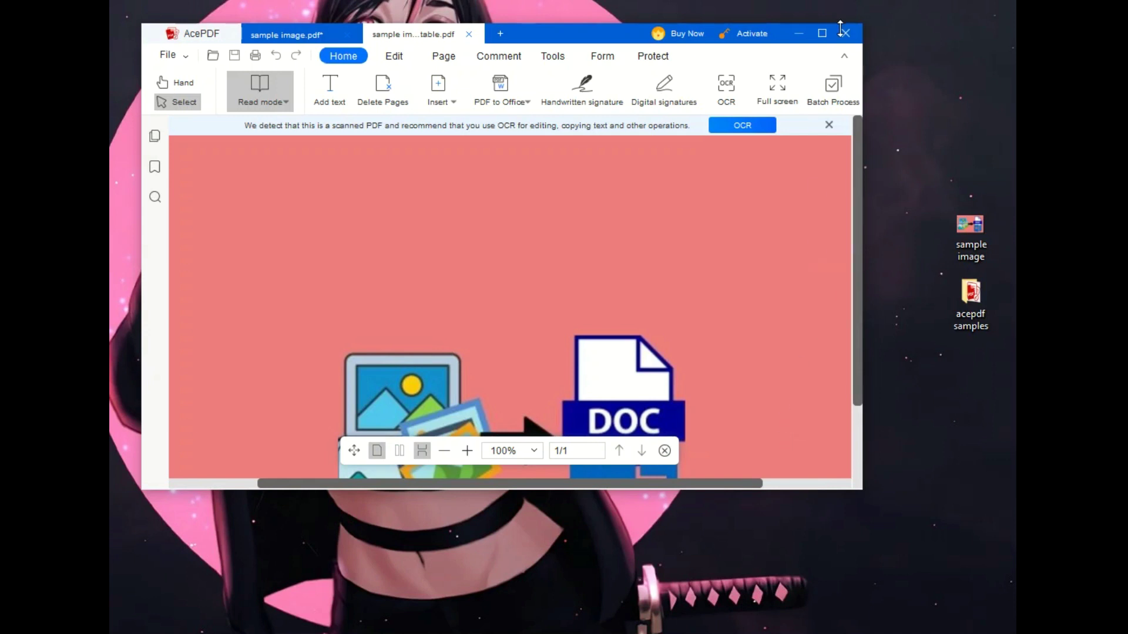
pyautogui.click(846, 37)
# Discard remaining changes, then reopen sample image-Editable.pdf from the acepdf samples folder
pyautogui.click(526, 270)
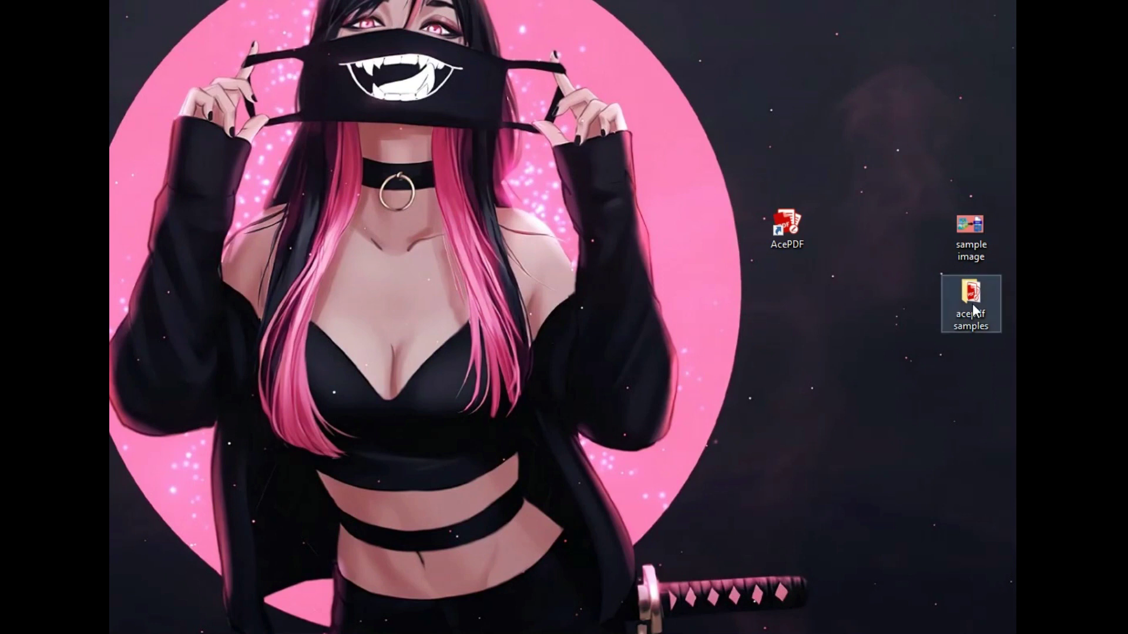
pyautogui.doubleClick(972, 303)
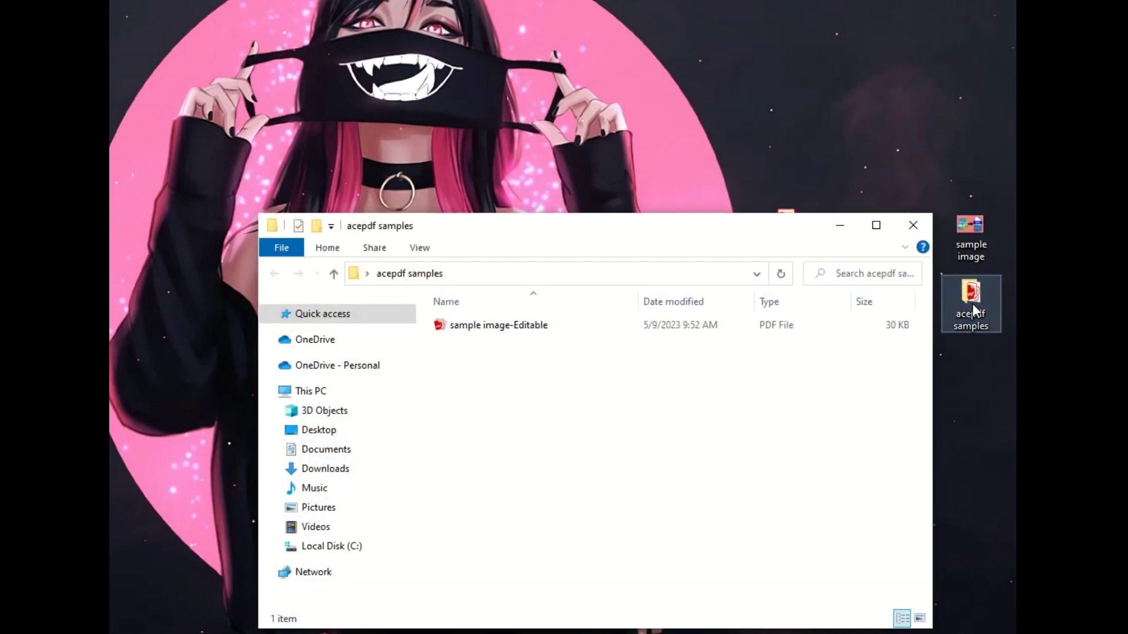
pyautogui.click(511, 326)
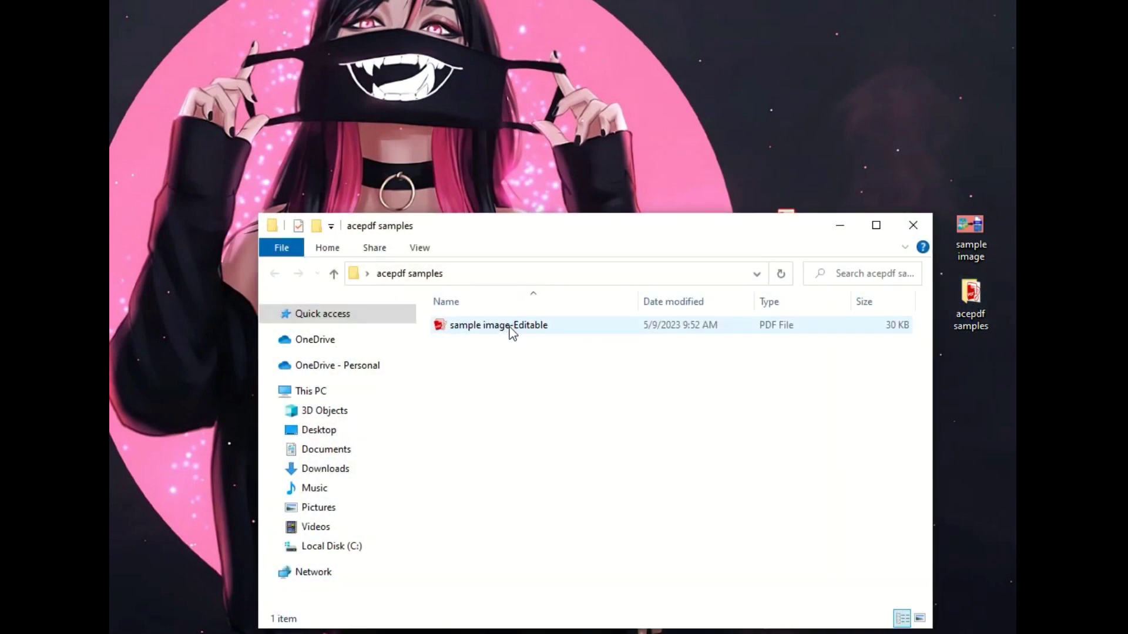
pyautogui.rightClick(511, 326)
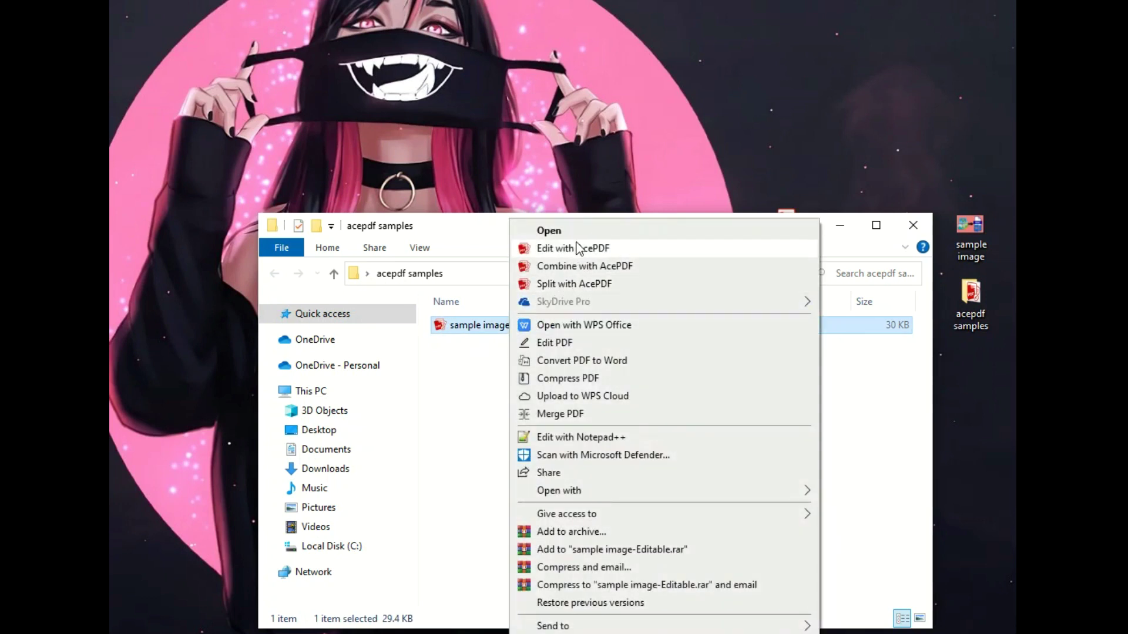
pyautogui.click(584, 234)
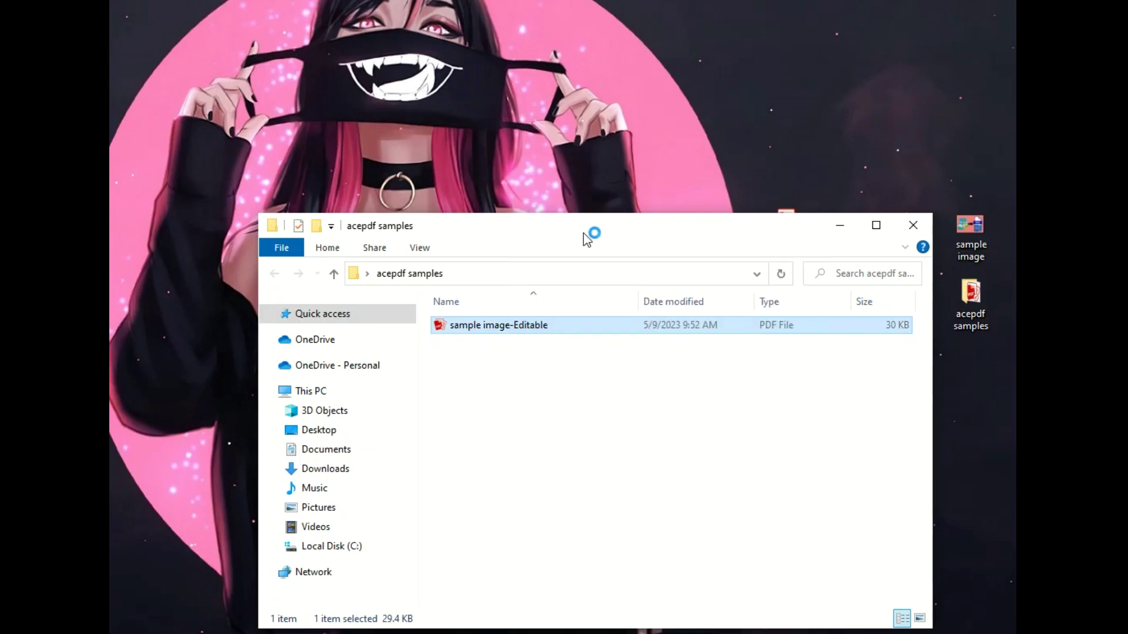